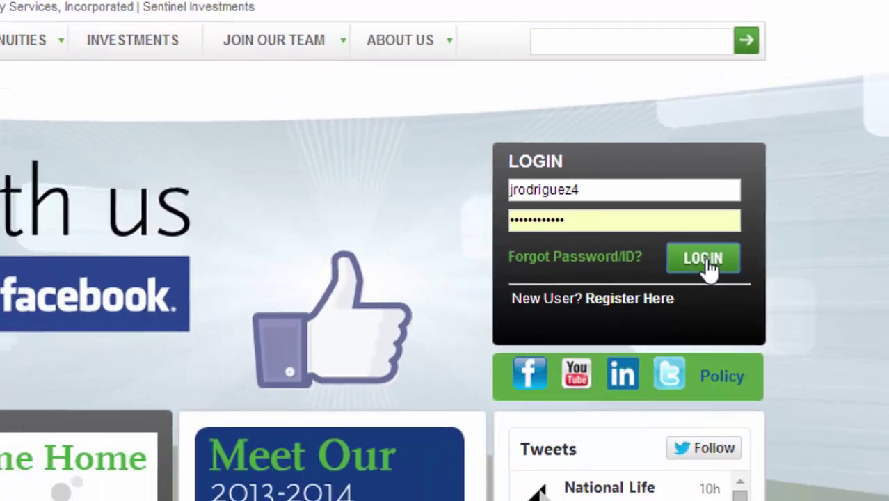
Step: Log in to the agent portal and open the NLGroup Illustrations Homepage & Installation page to review its installation section
{"action": "left_click", "coordinate": [646, 298]}
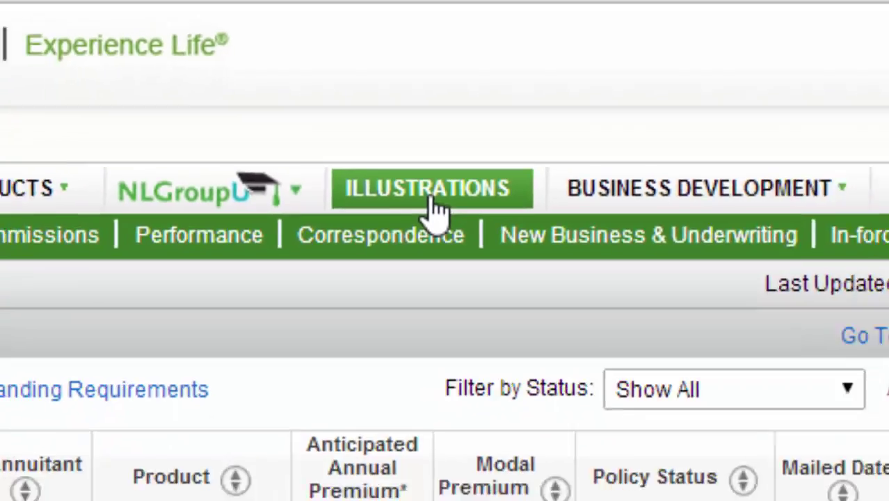
{"action": "left_click", "coordinate": [502, 278]}
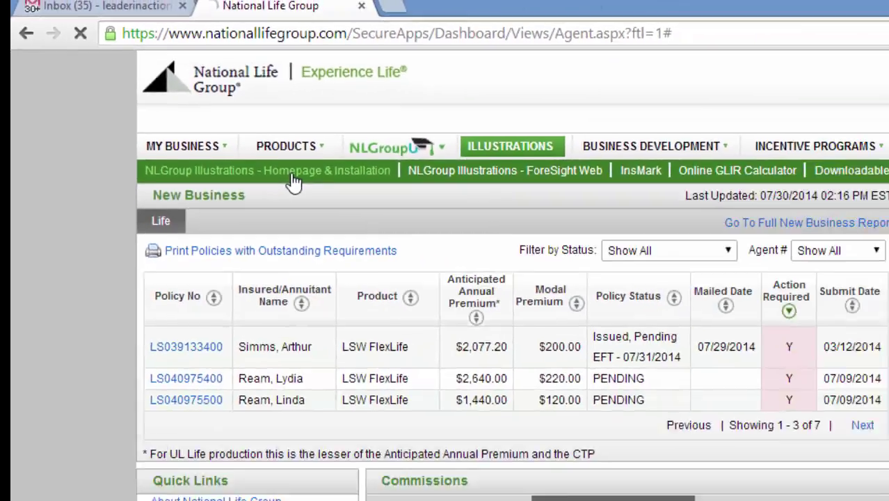
{"action": "left_click", "coordinate": [483, 271]}
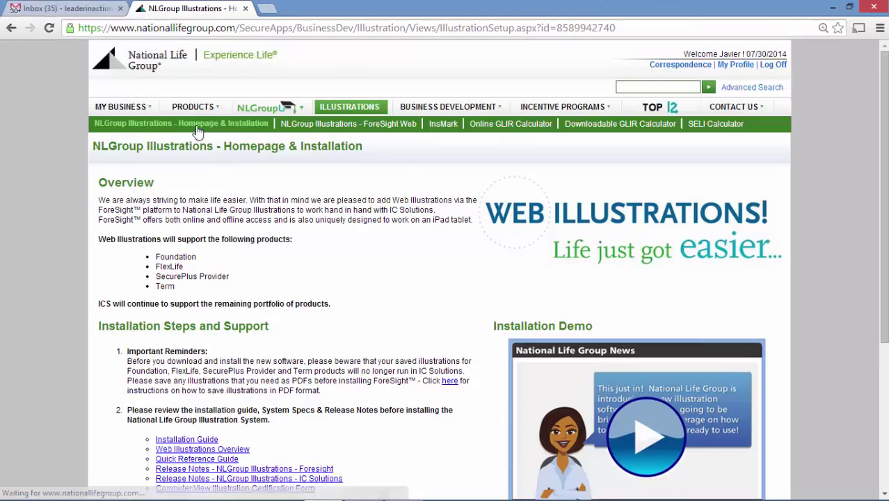
{"action": "left_click_drag", "start_coordinate": [884, 174], "coordinate": [884, 320]}
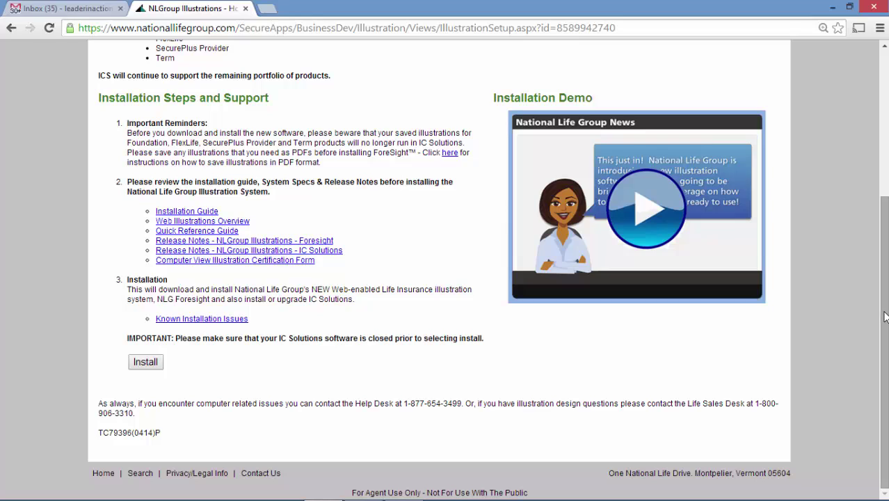
{"action": "left_click_drag", "start_coordinate": [885, 317], "coordinate": [885, 173]}
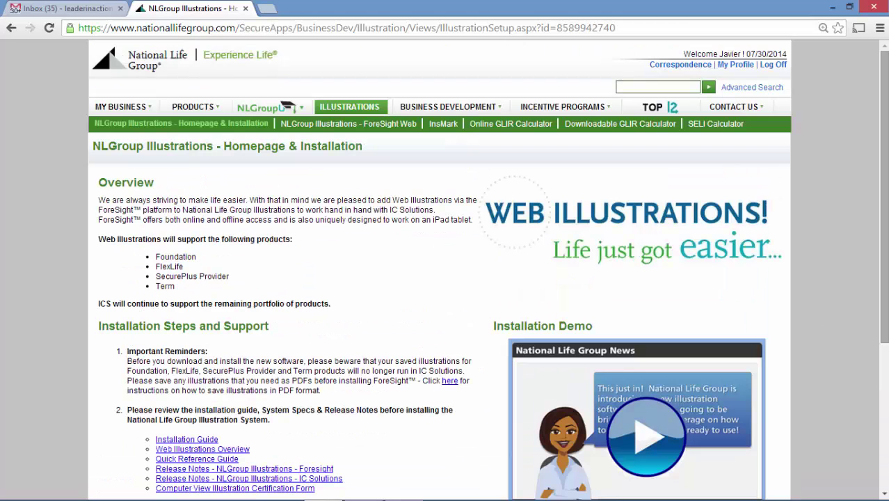
Step: Switch to the desktop and launch the NLGroup Illustrations program to bring up its product menu
{"action": "left_click", "coordinate": [832, 7]}
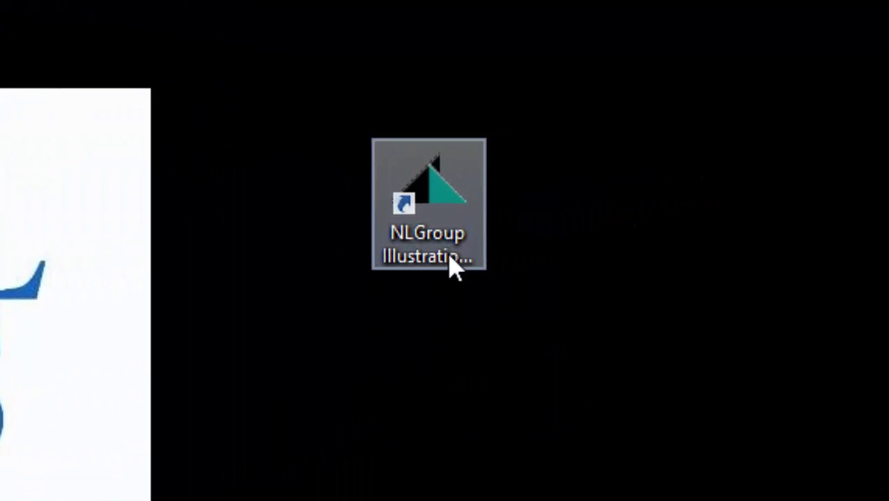
{"action": "left_click", "coordinate": [451, 268]}
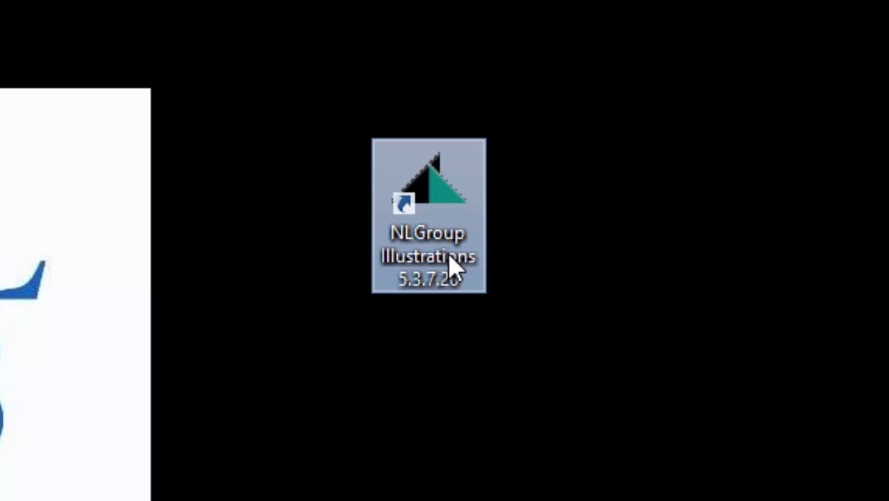
{"action": "double_click", "coordinate": [450, 268]}
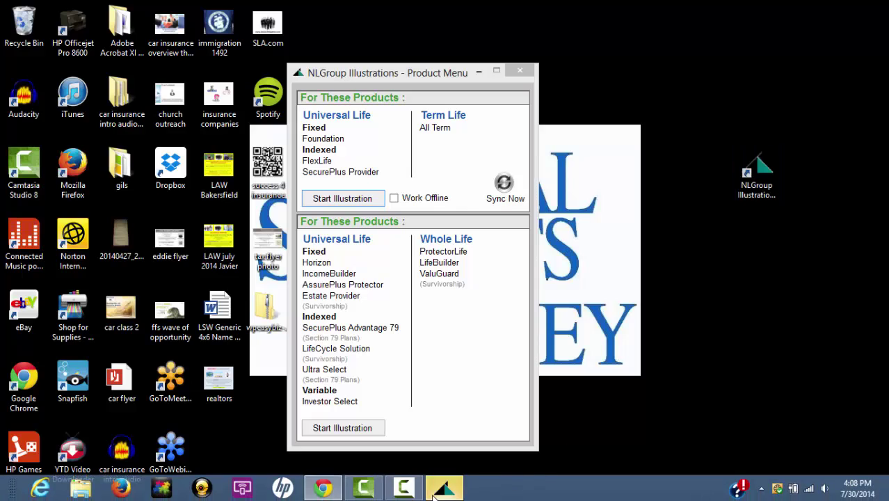
{"action": "left_click", "coordinate": [435, 494]}
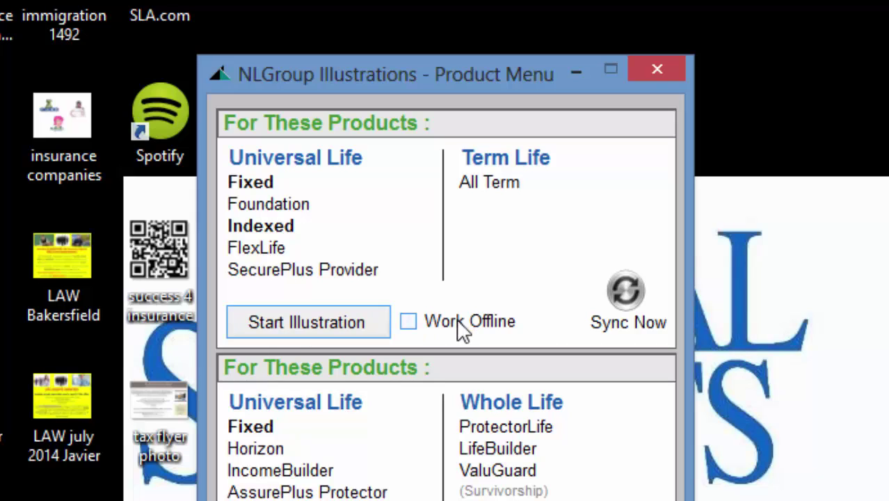
Step: Toggle Work Offline on and off, and start an online illustration session for the product group containing FlexLife and All Term
{"action": "left_click", "coordinate": [409, 324]}
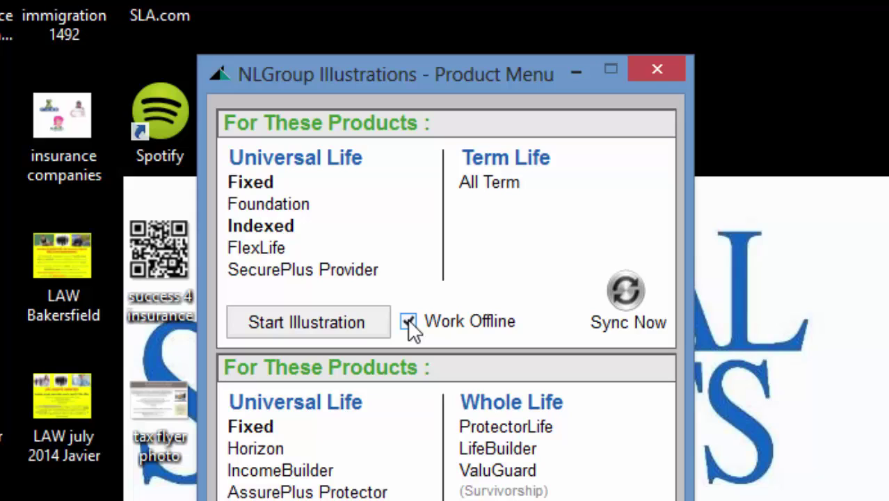
{"action": "left_click", "coordinate": [409, 324]}
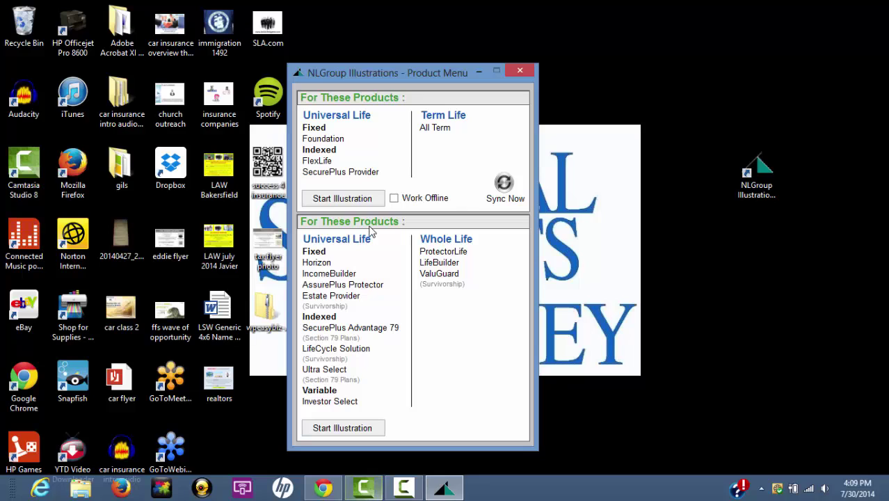
{"action": "left_click", "coordinate": [341, 200]}
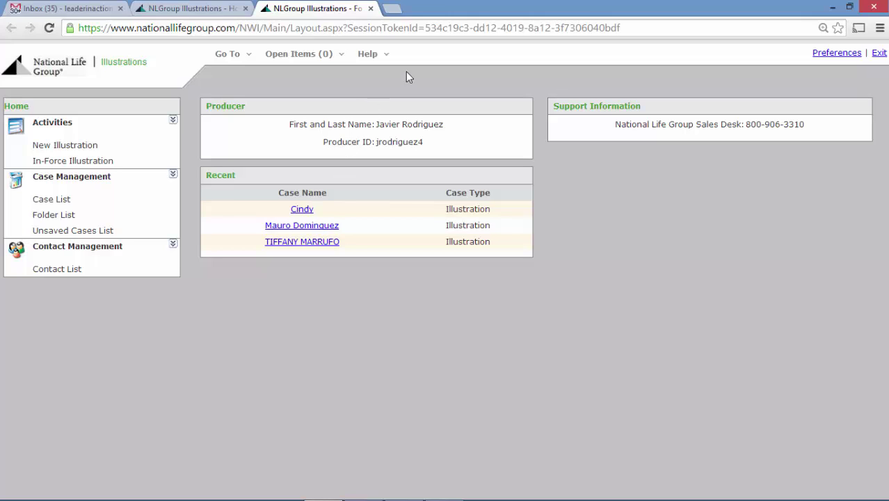
Step: Return to the agent portal through the company's public homepage and open NLGroup Illustrations - ForeSight Web
{"action": "left_click", "coordinate": [192, 9]}
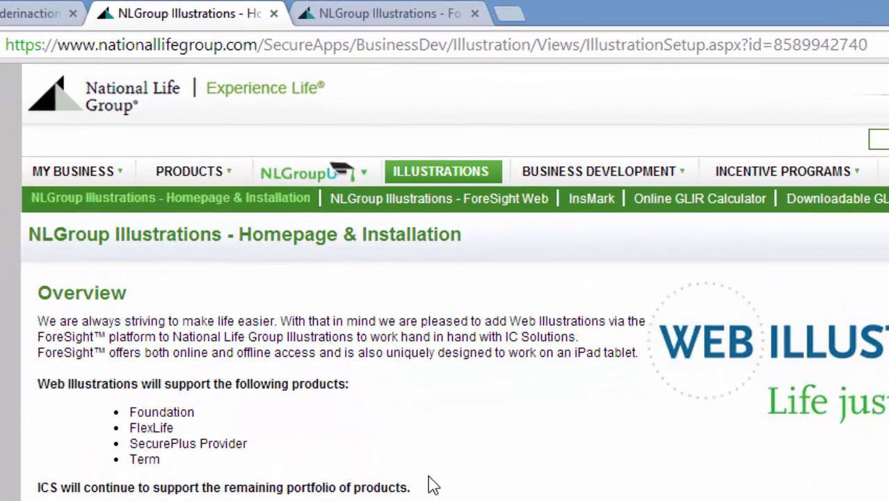
{"action": "left_click", "coordinate": [113, 117]}
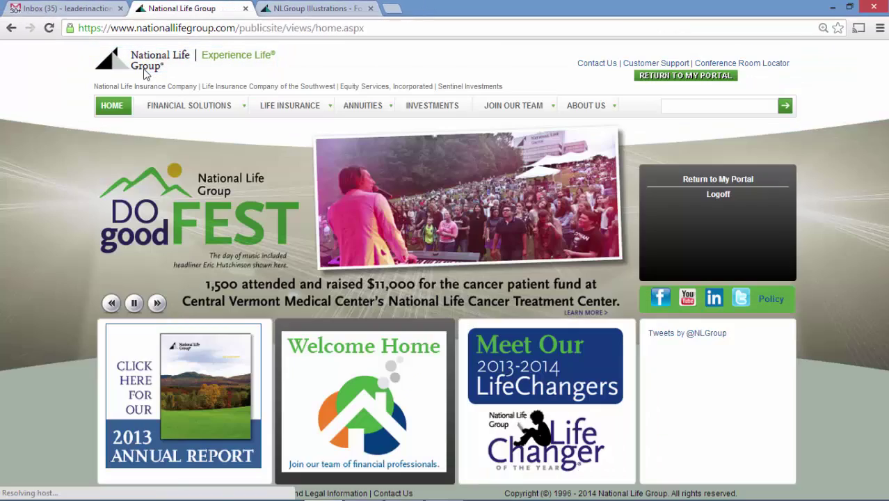
{"action": "left_click", "coordinate": [709, 182]}
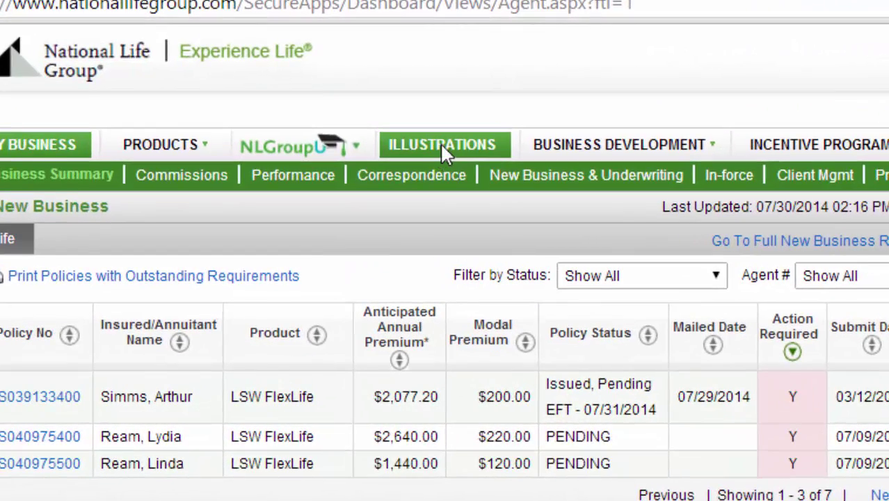
{"action": "left_click", "coordinate": [354, 109]}
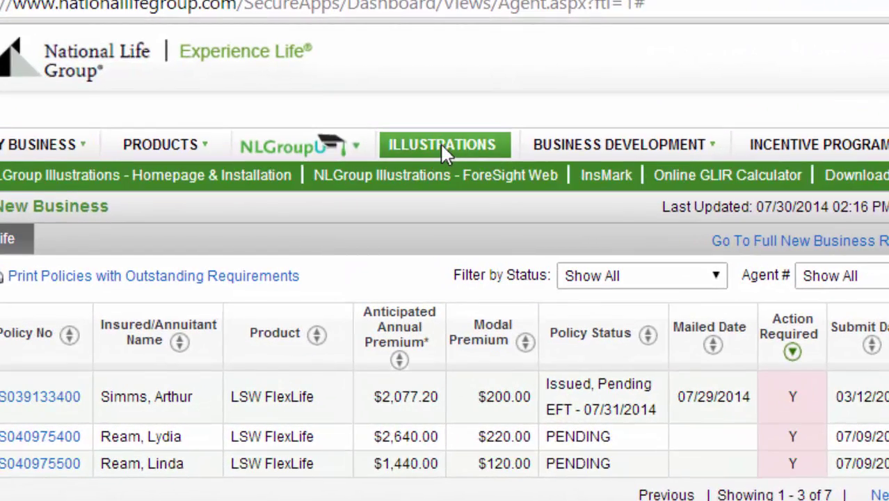
{"action": "left_click", "coordinate": [445, 181]}
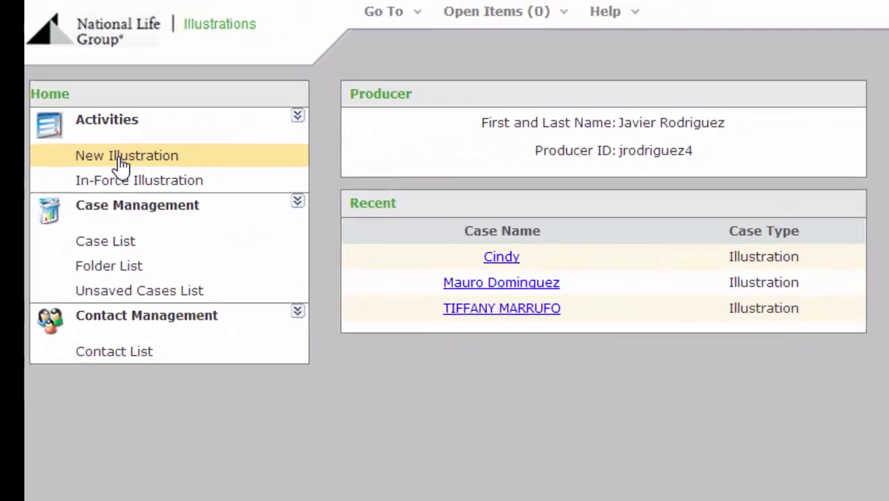
Step: Start a new Basic Illustration for the LSW FlexLife Indexed Universal Life product with California as issue state
{"action": "left_click", "coordinate": [167, 163]}
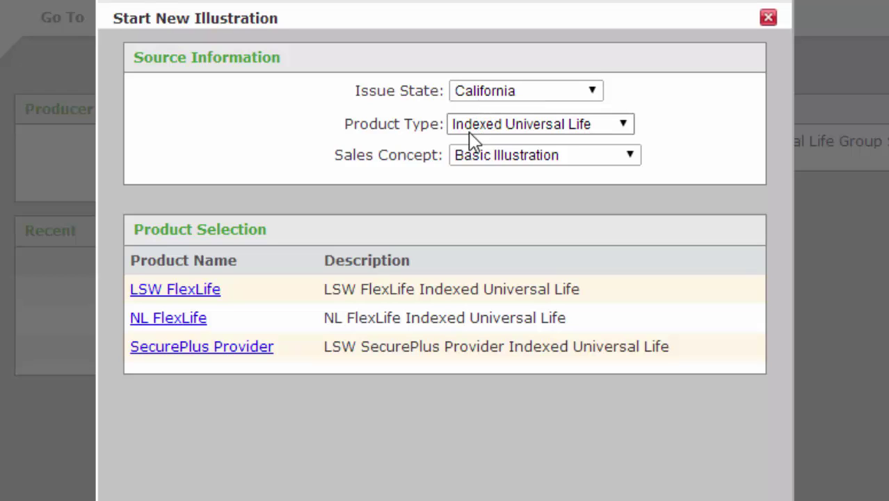
{"action": "left_click", "coordinate": [509, 131]}
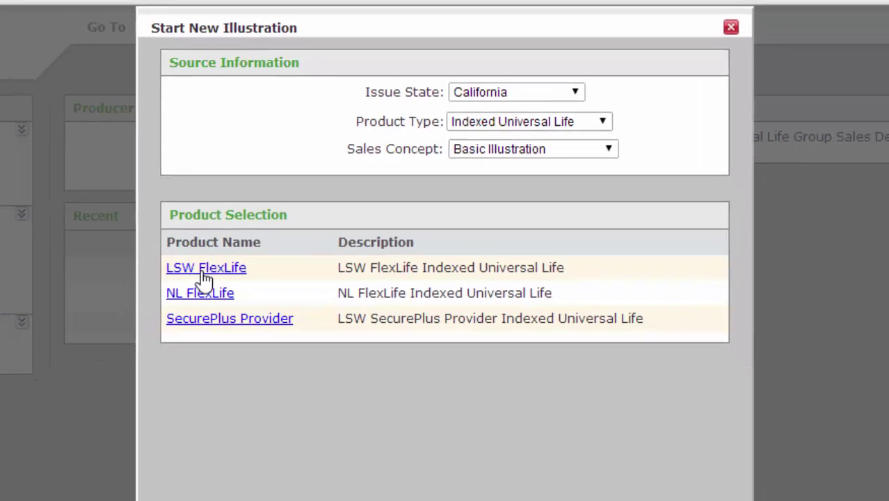
{"action": "left_click", "coordinate": [170, 295]}
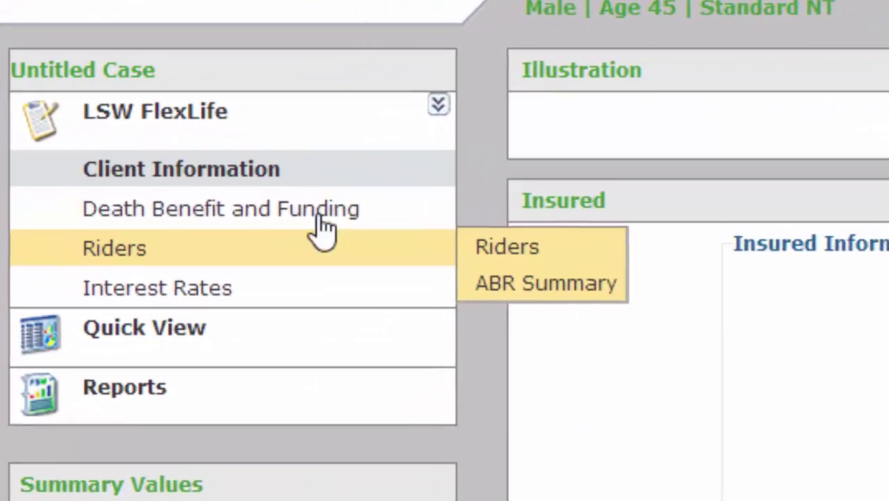
Step: Enter the insured's first and last name in the client information
{"action": "mouse_move", "coordinate": [85, 151]}
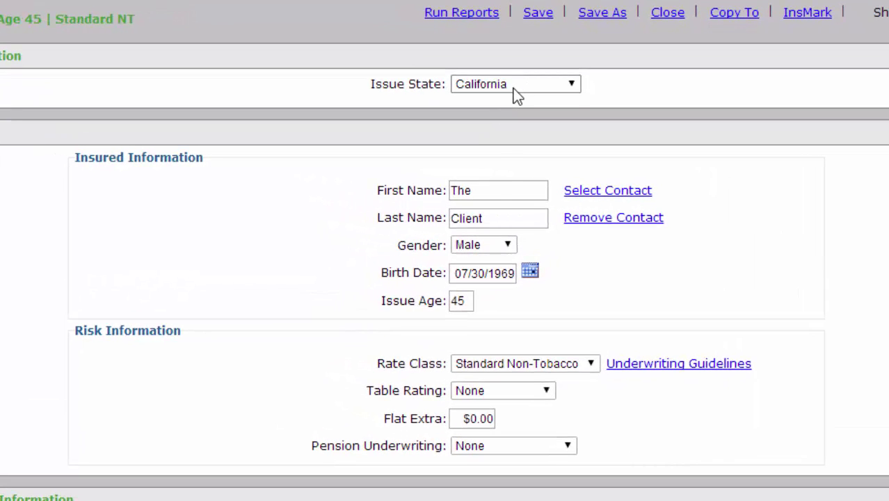
{"action": "double_click", "coordinate": [496, 193]}
{"action": "left_click_drag", "start_coordinate": [496, 193], "coordinate": [401, 192]}
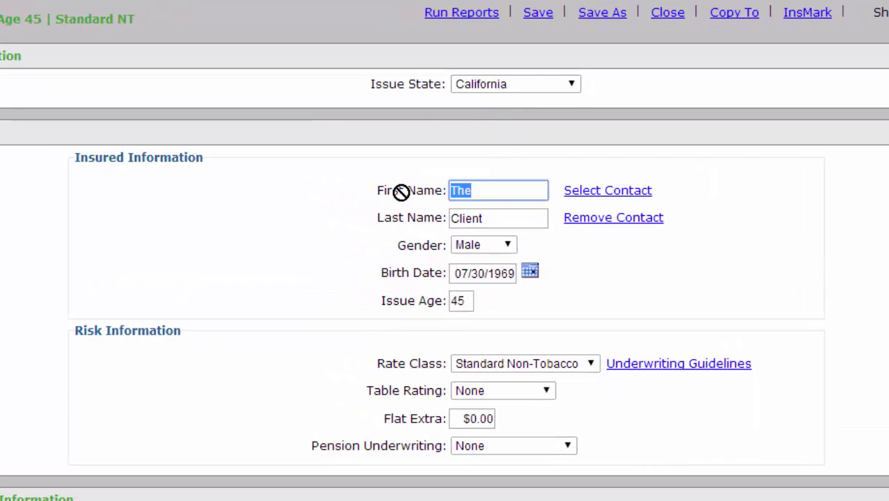
{"action": "type", "text": "Joe"}
{"action": "key", "text": "Tab"}
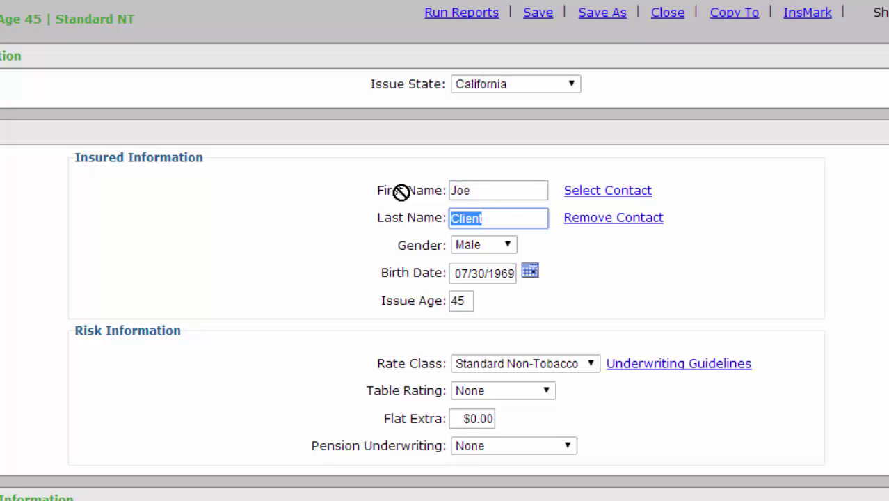
{"action": "type", "text": "Smith"}
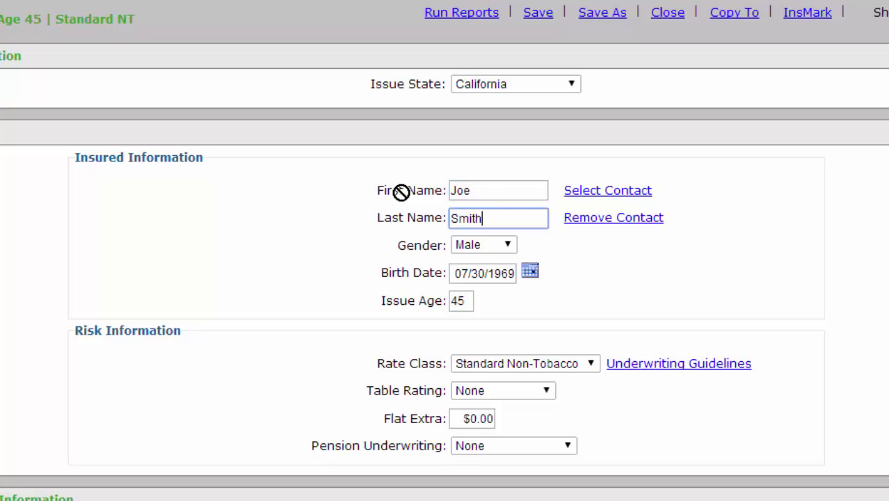
Step: Enter the insured's birth date and check the available rate class options
{"action": "left_click", "coordinate": [471, 273]}
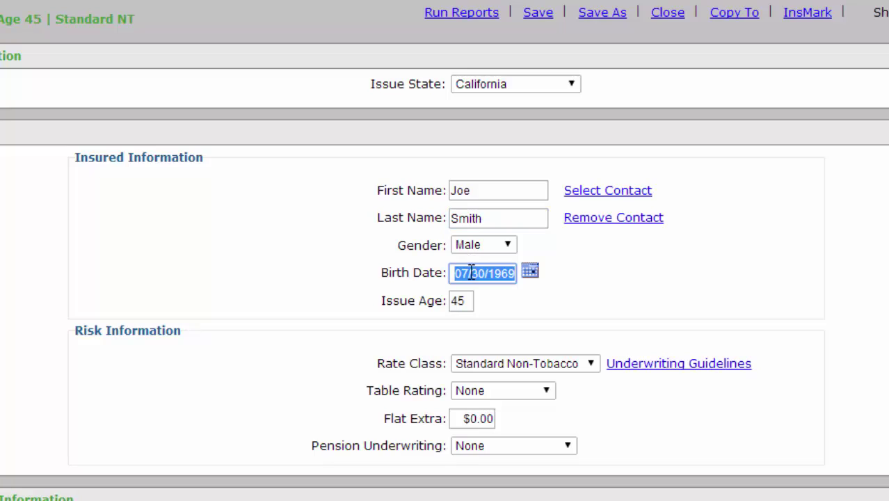
{"action": "type", "text": "01/10/1985"}
{"action": "left_click", "coordinate": [491, 312]}
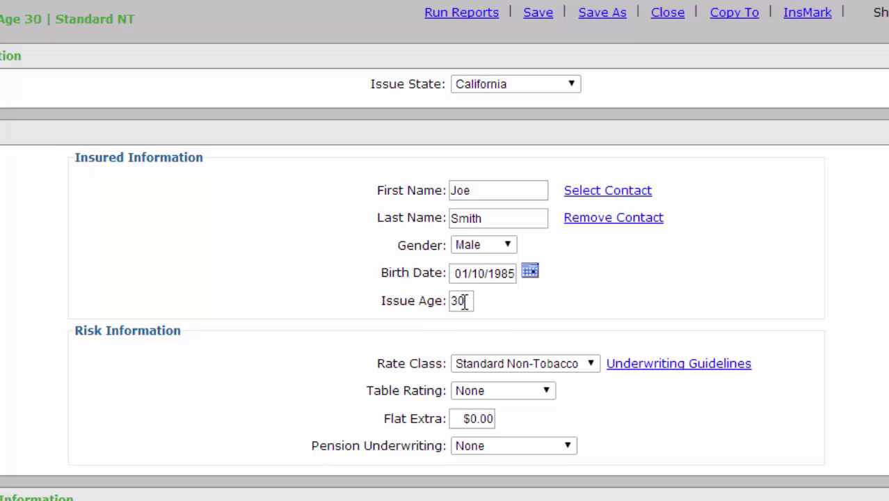
{"action": "left_click", "coordinate": [493, 372]}
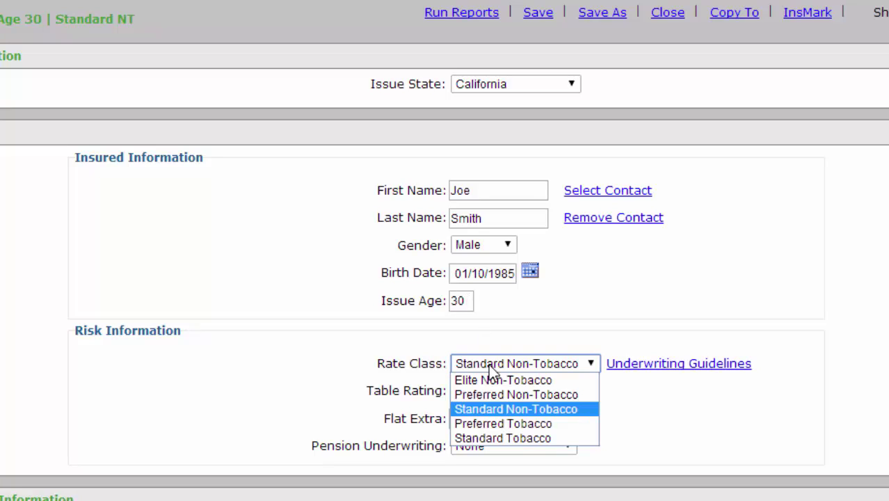
{"action": "left_click", "coordinate": [492, 370]}
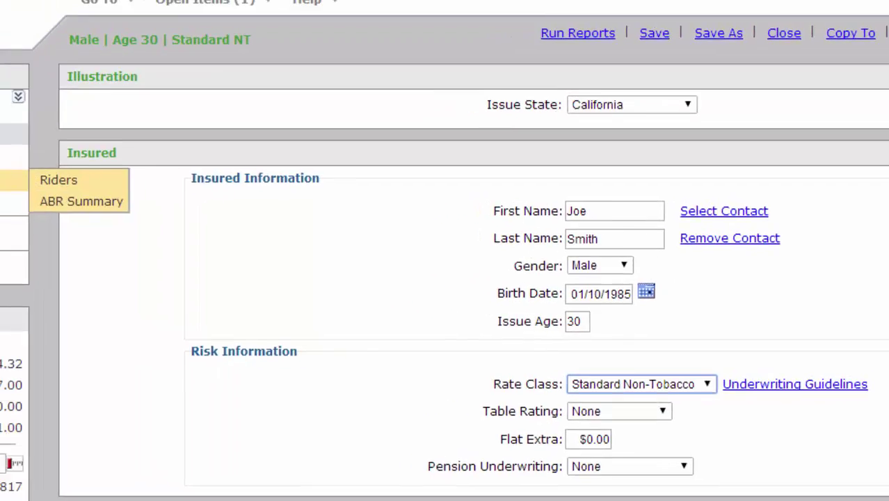
Step: Open the Death Benefit and Funding section and set the face solve type to Minimum DB/Max Cash Value
{"action": "mouse_move", "coordinate": [98, 201]}
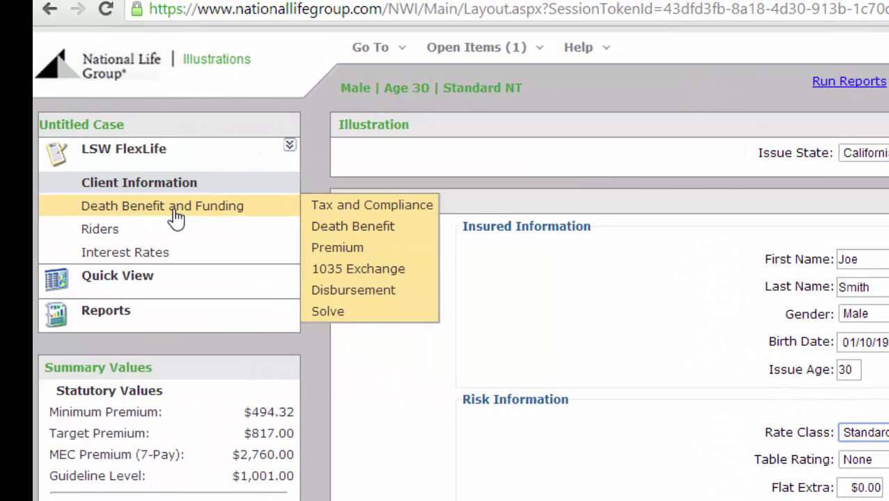
{"action": "left_click", "coordinate": [174, 212]}
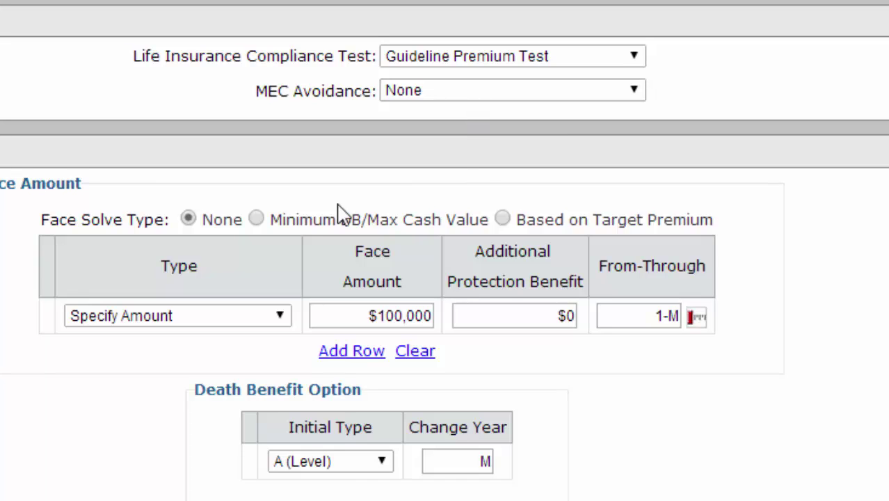
{"action": "left_click", "coordinate": [257, 220]}
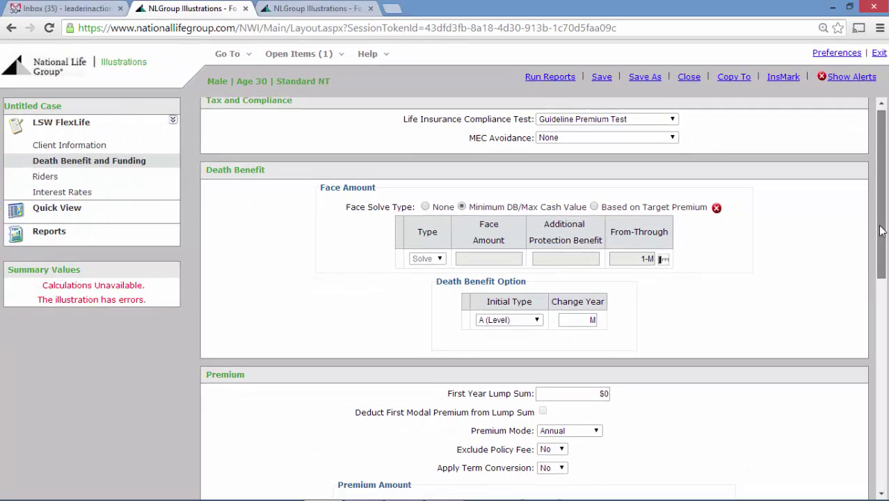
Step: Set the premium mode to Monthly (EFT)
{"action": "left_click_drag", "start_coordinate": [881, 228], "coordinate": [882, 321]}
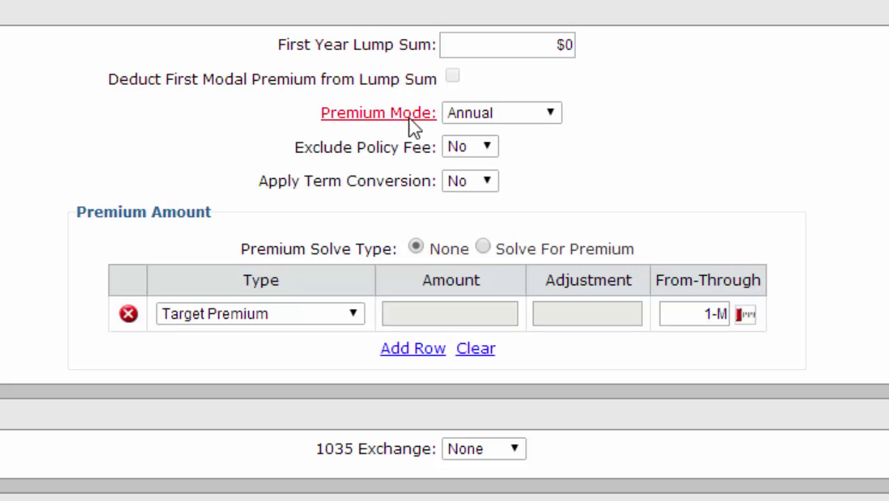
{"action": "left_click", "coordinate": [460, 115]}
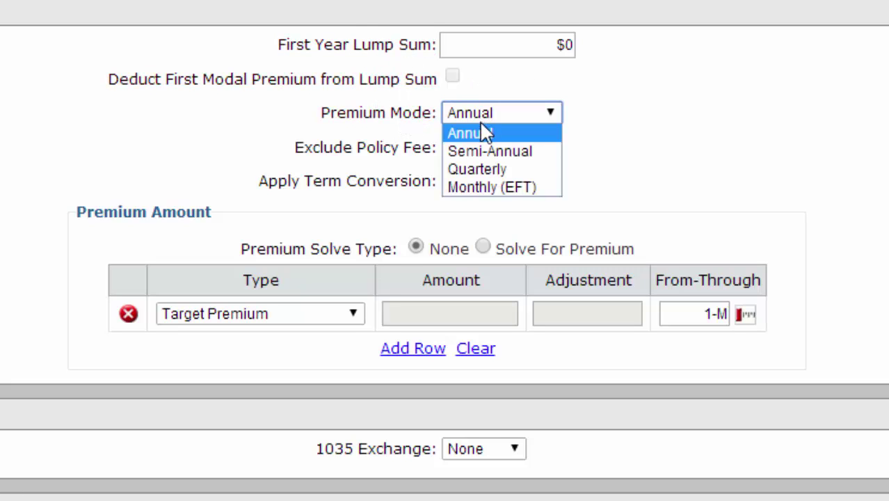
{"action": "left_click", "coordinate": [486, 189]}
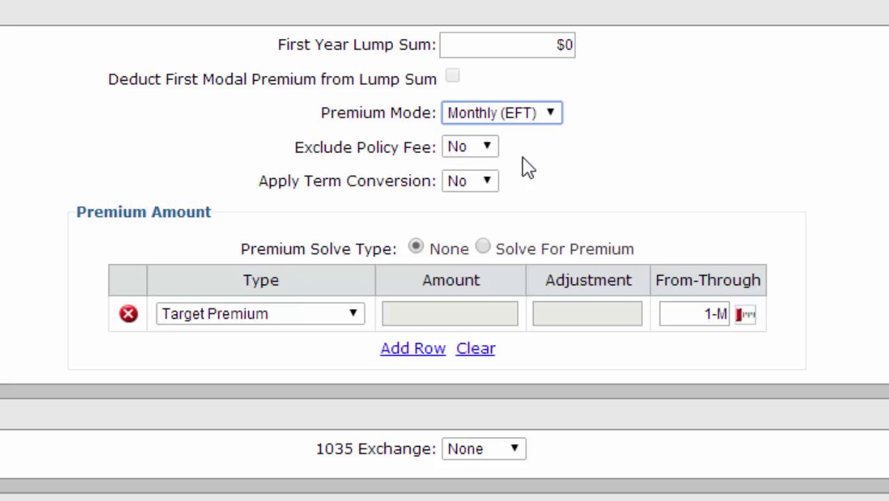
Step: Set the premium type to Specify Amount and enter a premium amount of $200.00
{"action": "left_click", "coordinate": [353, 317]}
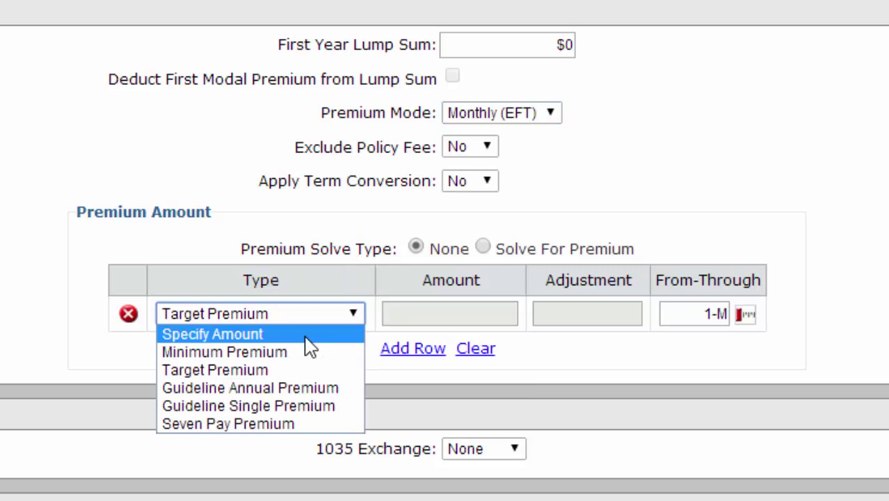
{"action": "left_click", "coordinate": [306, 338]}
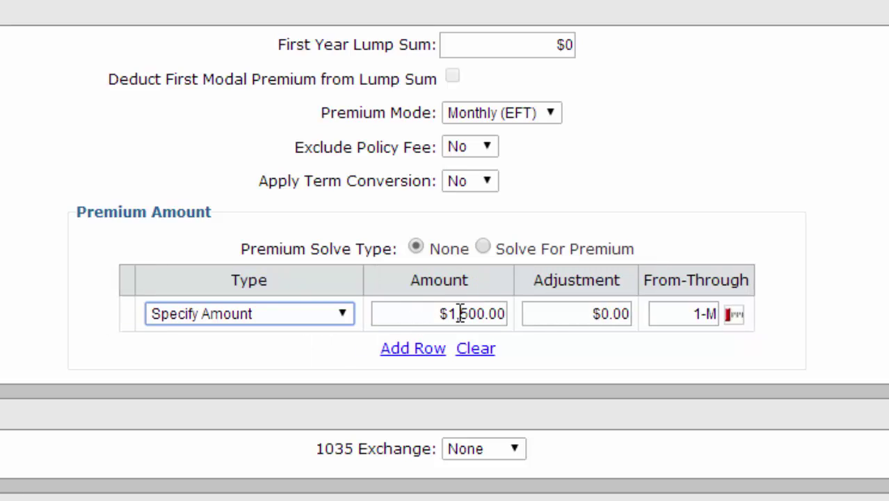
{"action": "left_click", "coordinate": [433, 311]}
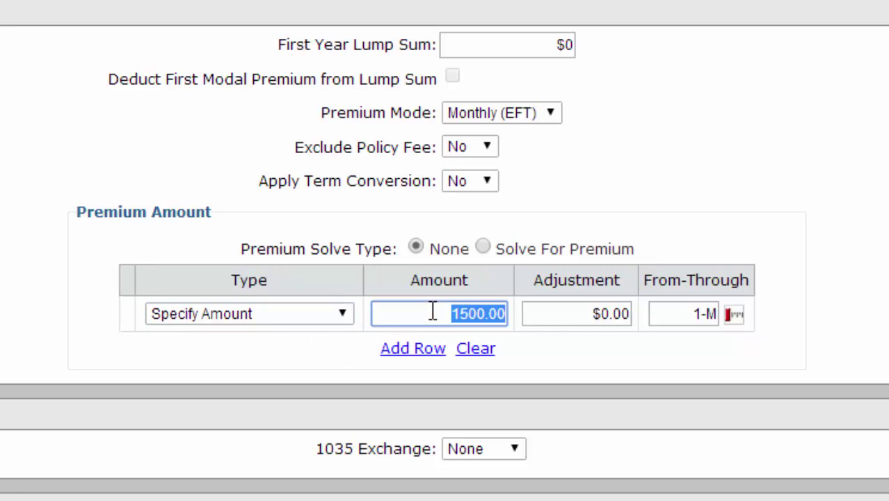
{"action": "type", "text": "20"}
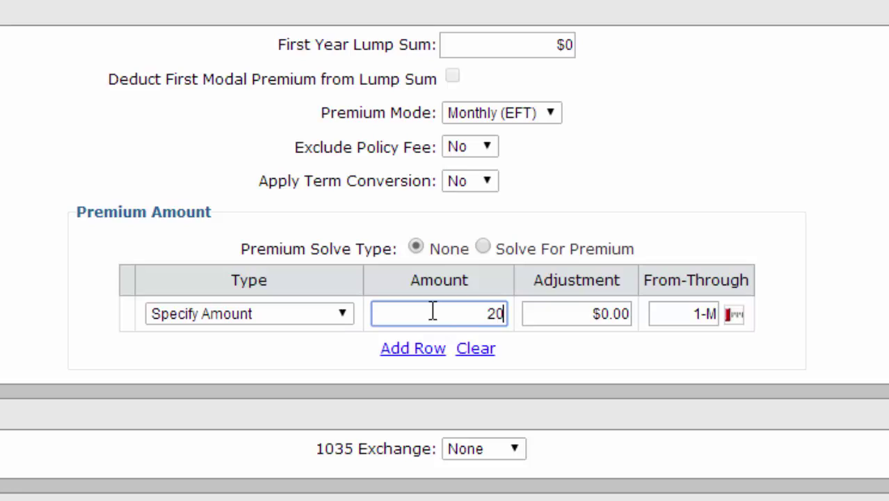
{"action": "type", "text": "0.00"}
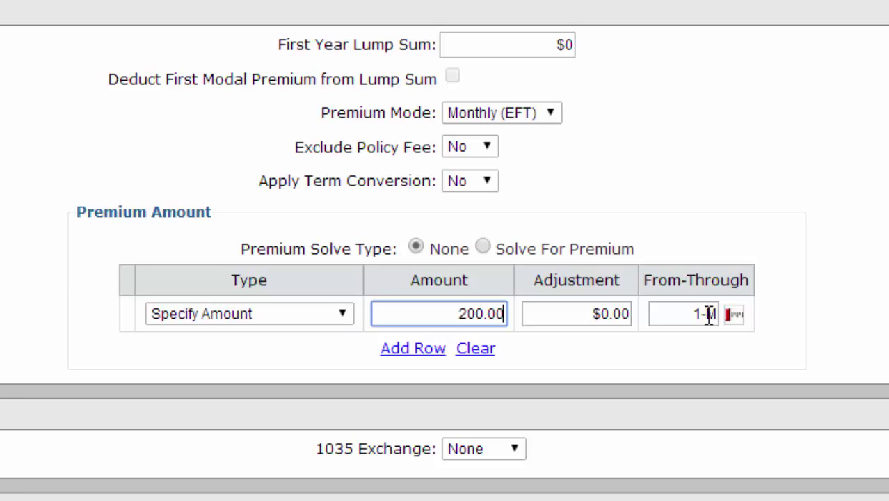
Step: Set the premium's From-Through period to 1-A66 so that payments run through age 66
{"action": "scroll", "coordinate": [705, 491], "scroll_direction": "down", "scroll_amount": 3}
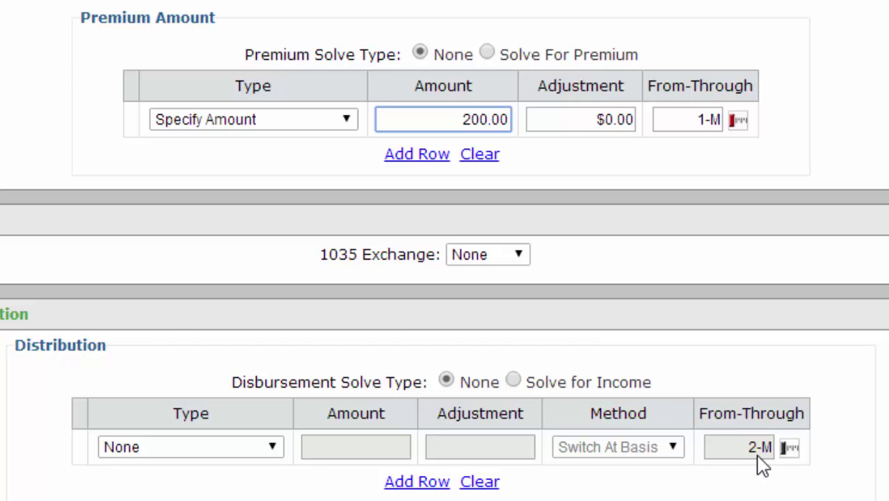
{"action": "left_click", "coordinate": [713, 121]}
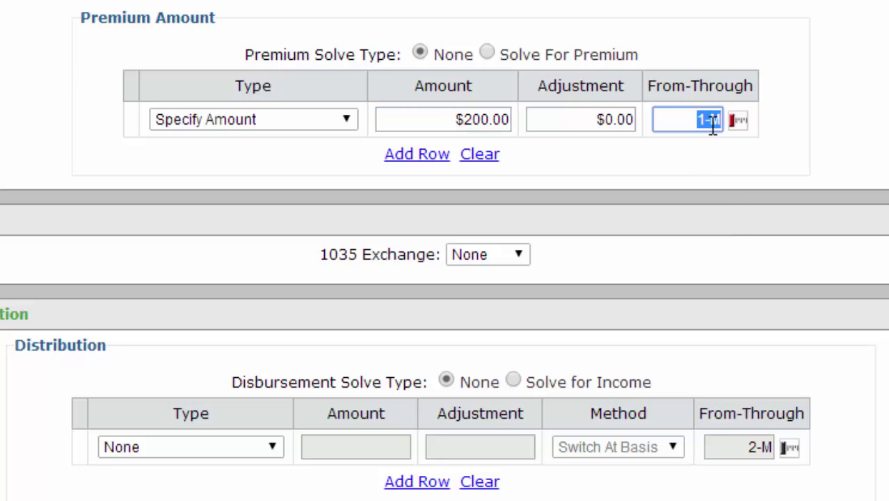
{"action": "left_click", "coordinate": [713, 122]}
{"action": "key", "text": "BackSpace"}
{"action": "type", "text": "a66"}
{"action": "left_click", "coordinate": [853, 167]}
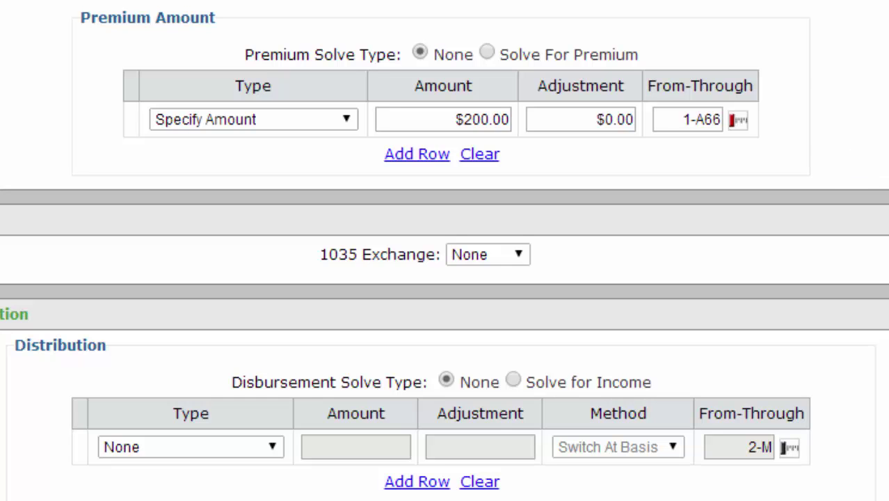
Step: Set the disbursement solve type to Solve for Income and choose Loans as the distribution method
{"action": "scroll", "coordinate": [444, 251], "scroll_direction": "down", "scroll_amount": 2}
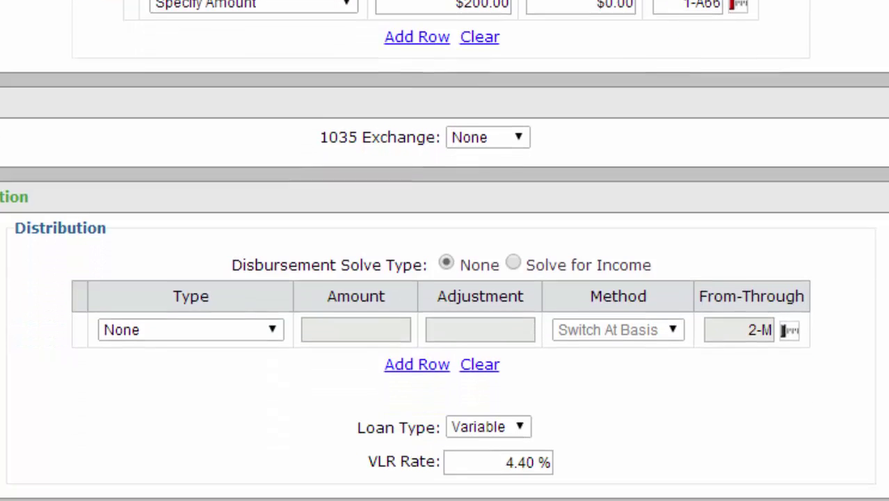
{"action": "scroll", "coordinate": [444, 250], "scroll_direction": "down", "scroll_amount": 1}
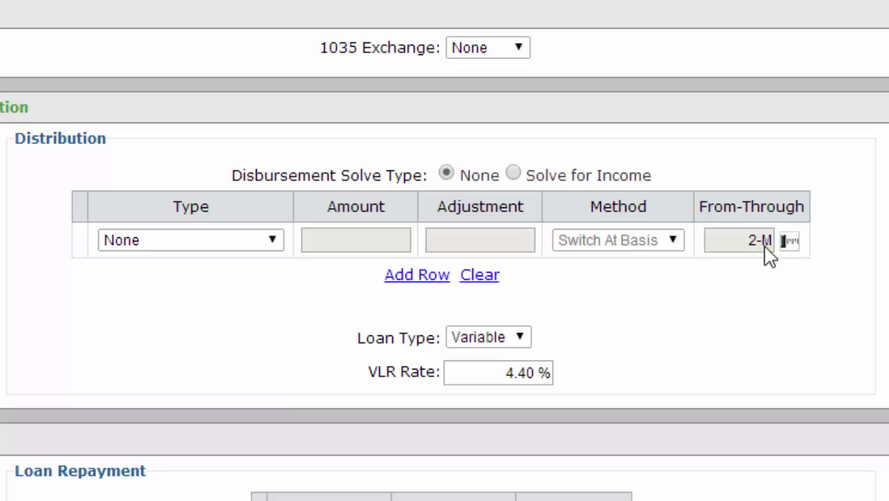
{"action": "left_click", "coordinate": [515, 173]}
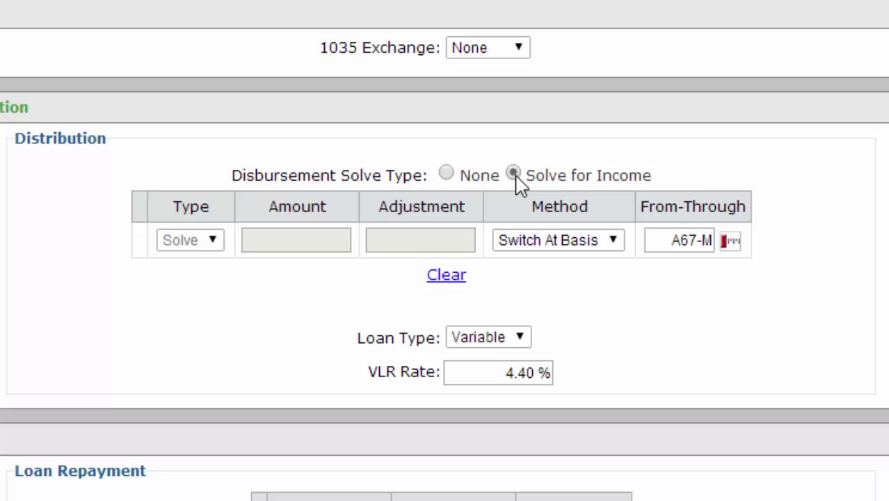
{"action": "left_click", "coordinate": [534, 243]}
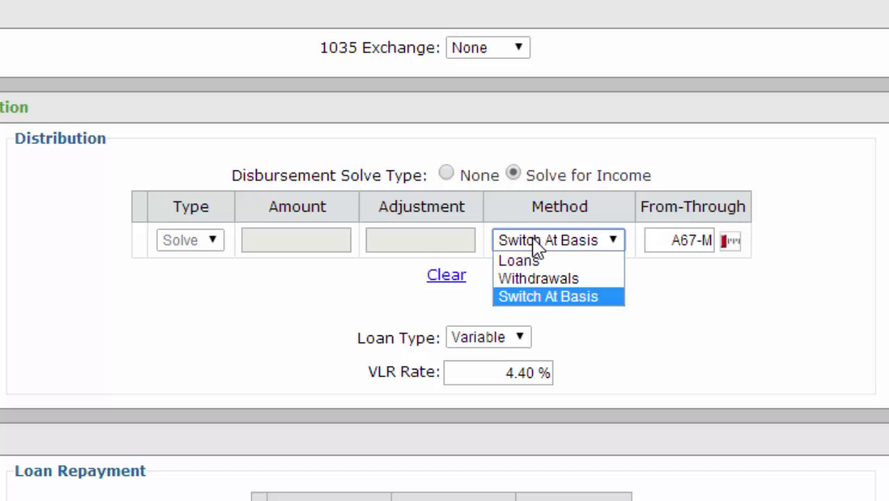
{"action": "left_click", "coordinate": [534, 263]}
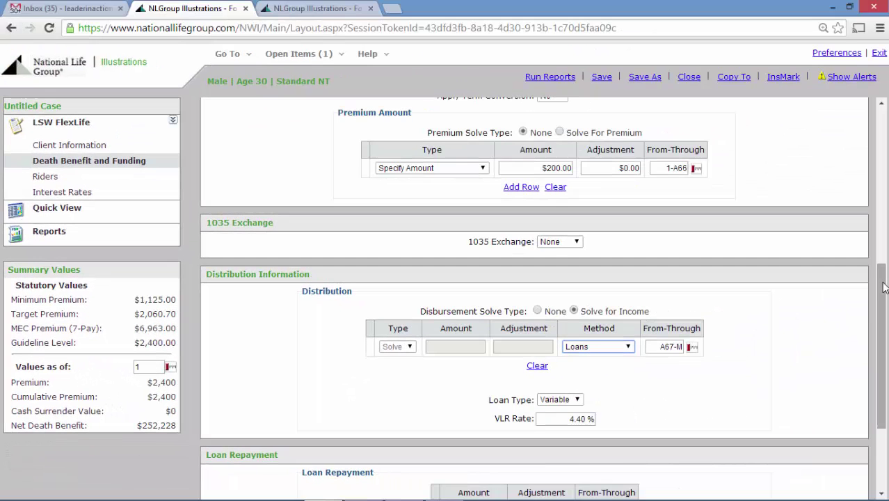
Step: Open the Quick View of the illustration and examine the yearly premiums, loans, accumulated values and death benefits into the retirement years
{"action": "left_click_drag", "start_coordinate": [883, 288], "coordinate": [887, 229]}
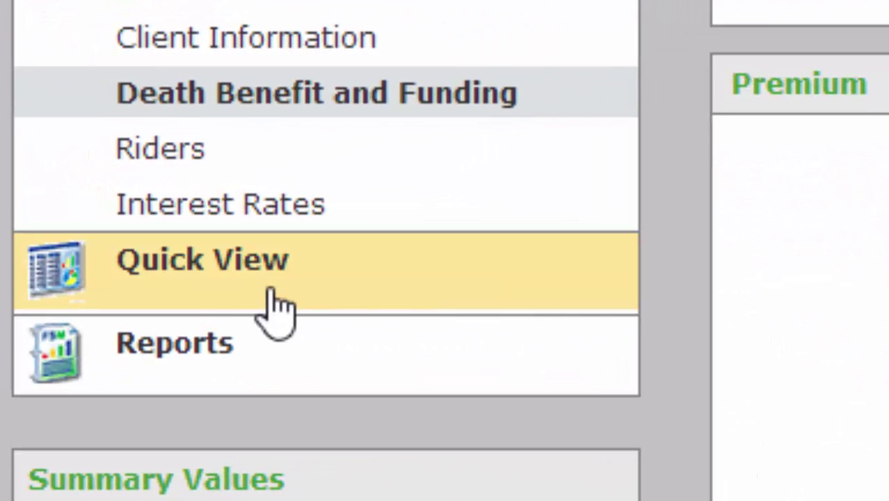
{"action": "left_click", "coordinate": [200, 271]}
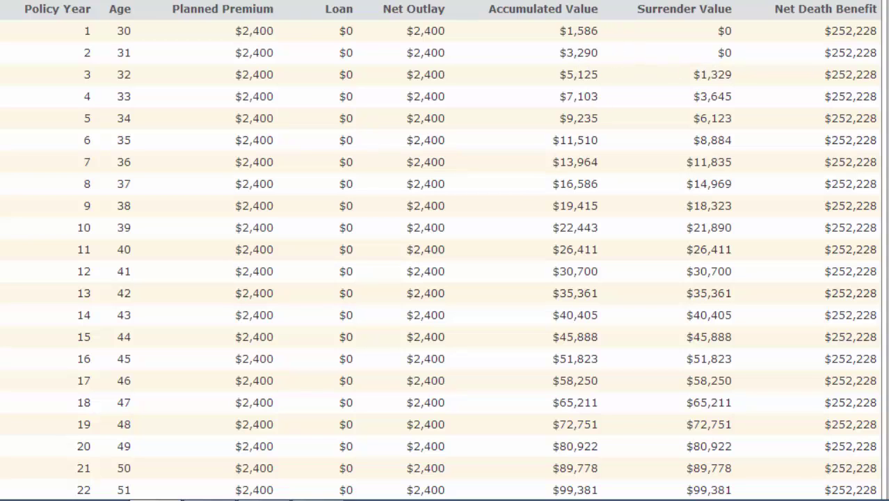
{"action": "scroll", "coordinate": [440, 250], "scroll_direction": "down", "scroll_amount": 5}
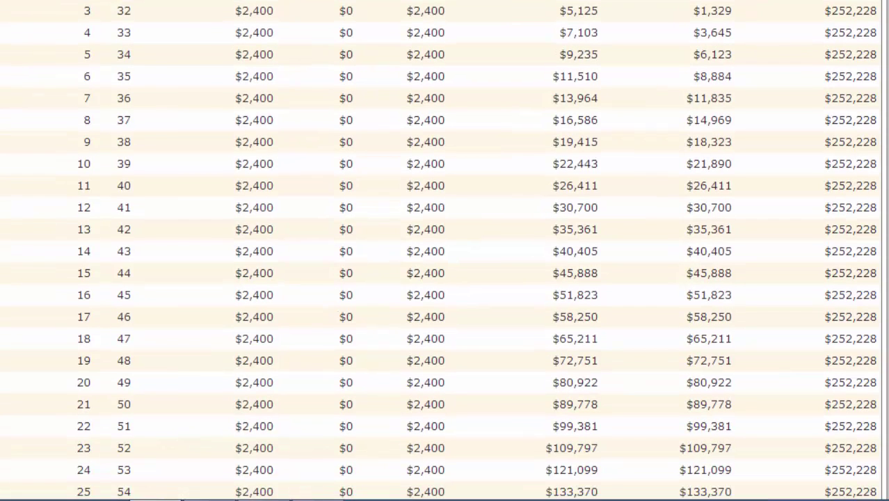
{"action": "scroll", "coordinate": [440, 251], "scroll_direction": "down", "scroll_amount": 4}
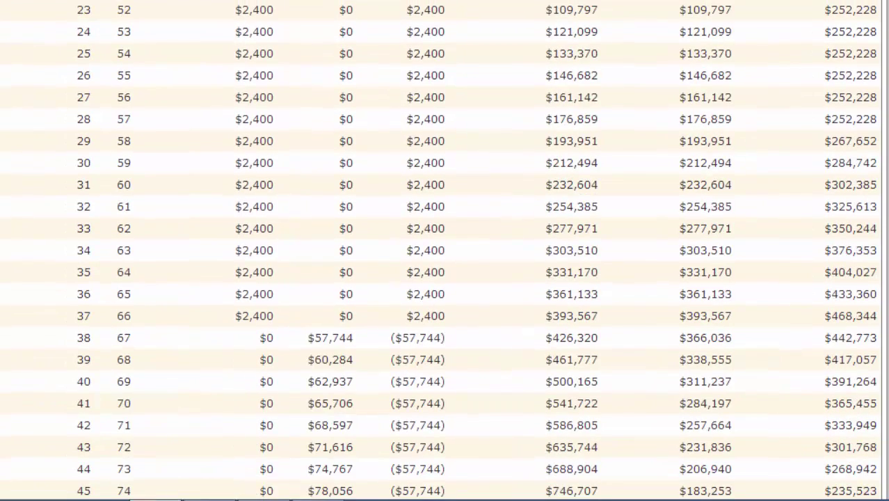